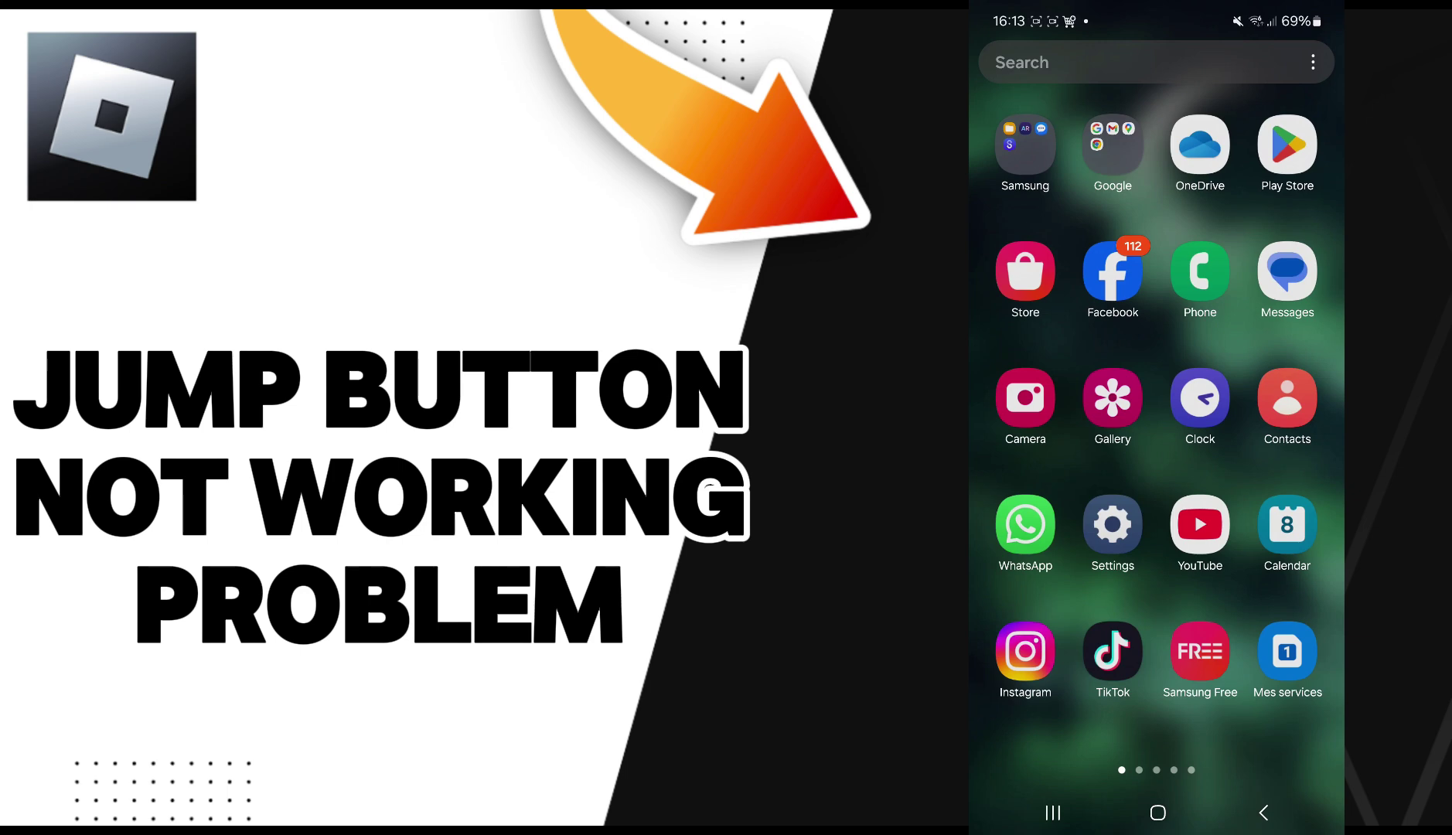
# Step: Locate Roblox by searching the installed apps for 'rob' and show its App info page
pyautogui.click(1112, 524)
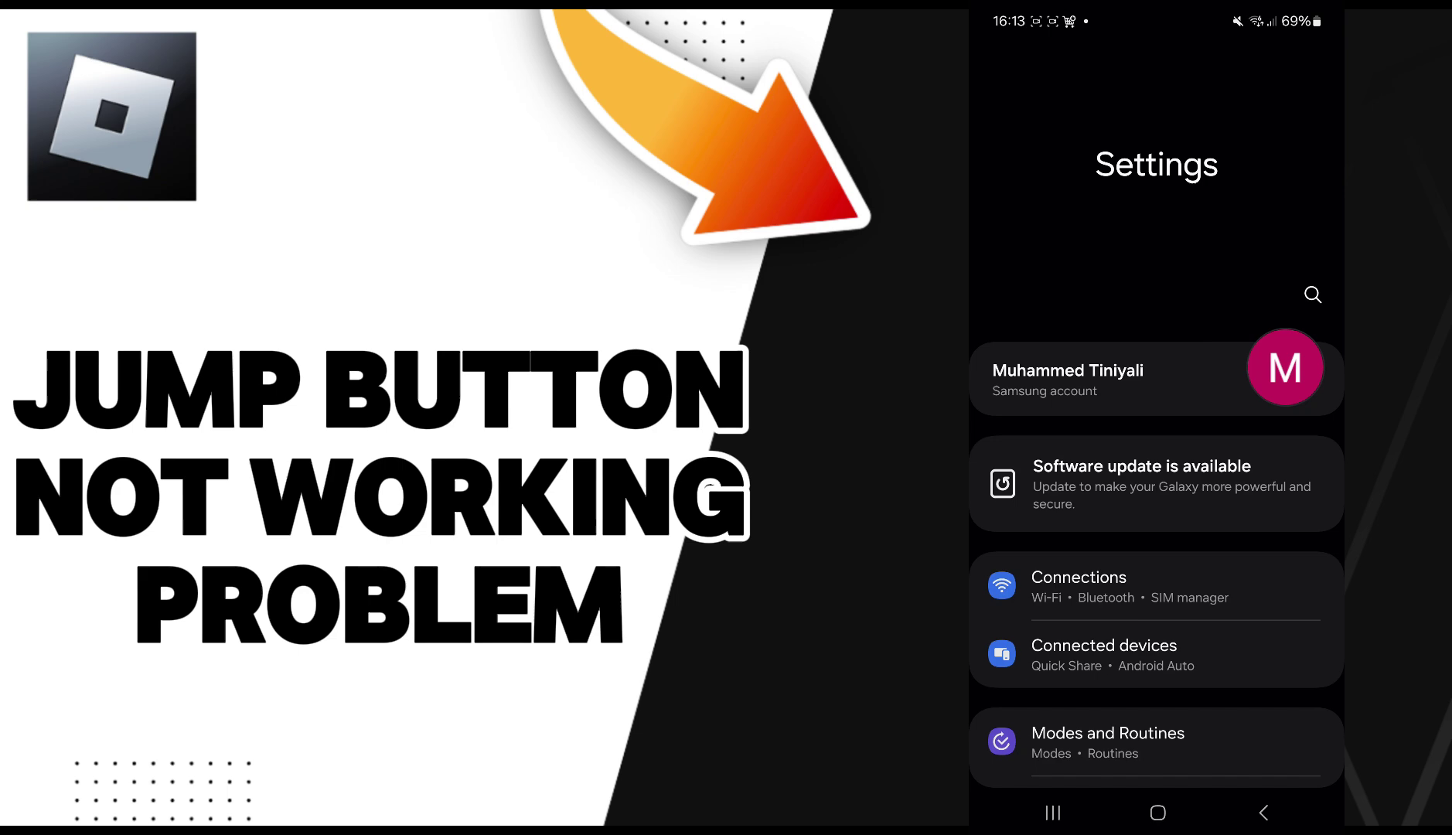
pyautogui.scroll(-5, 1157, 454)
pyautogui.scroll(-5, 1158, 453)
pyautogui.scroll(-3, 1157, 455)
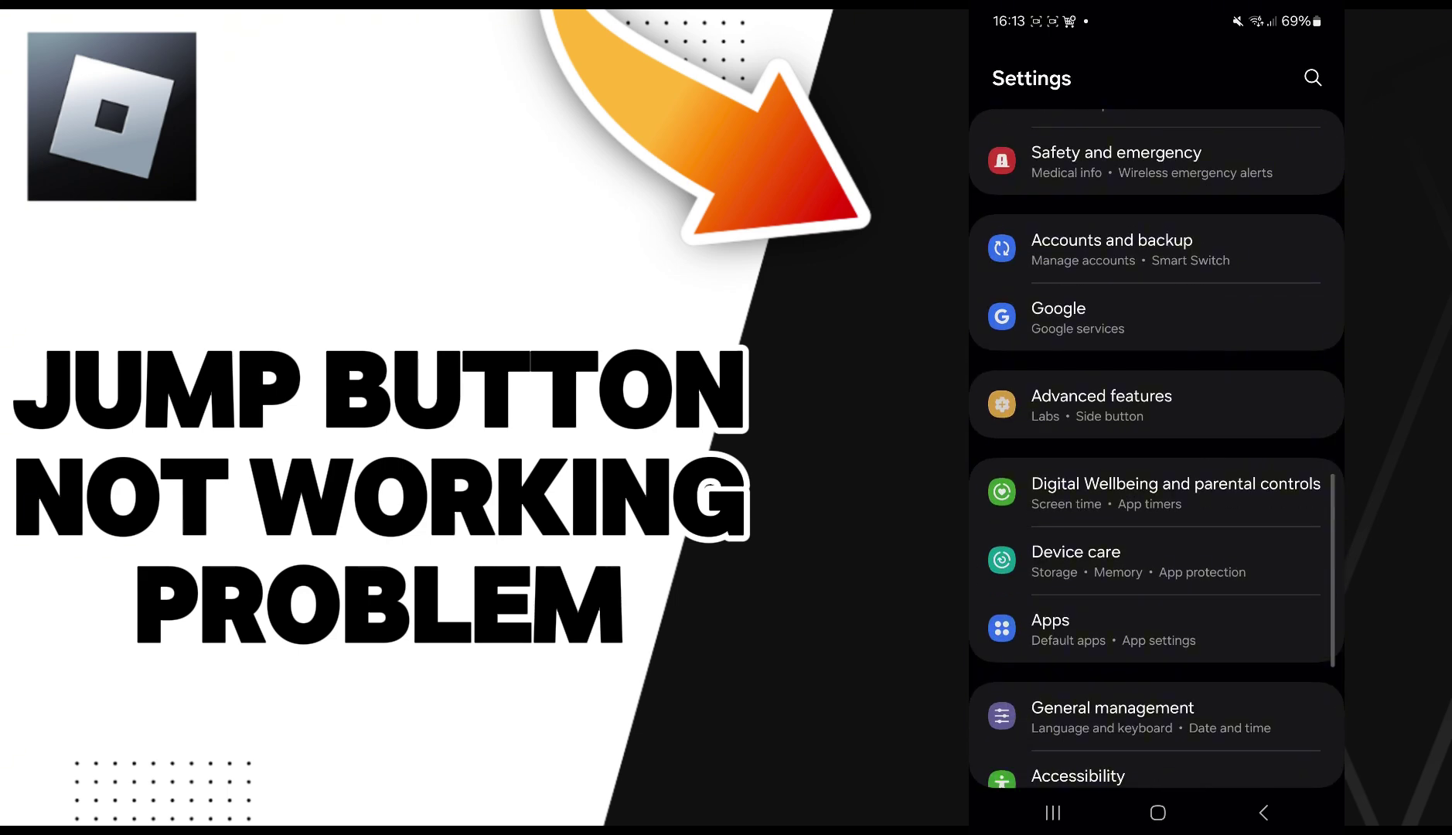
pyautogui.click(1158, 630)
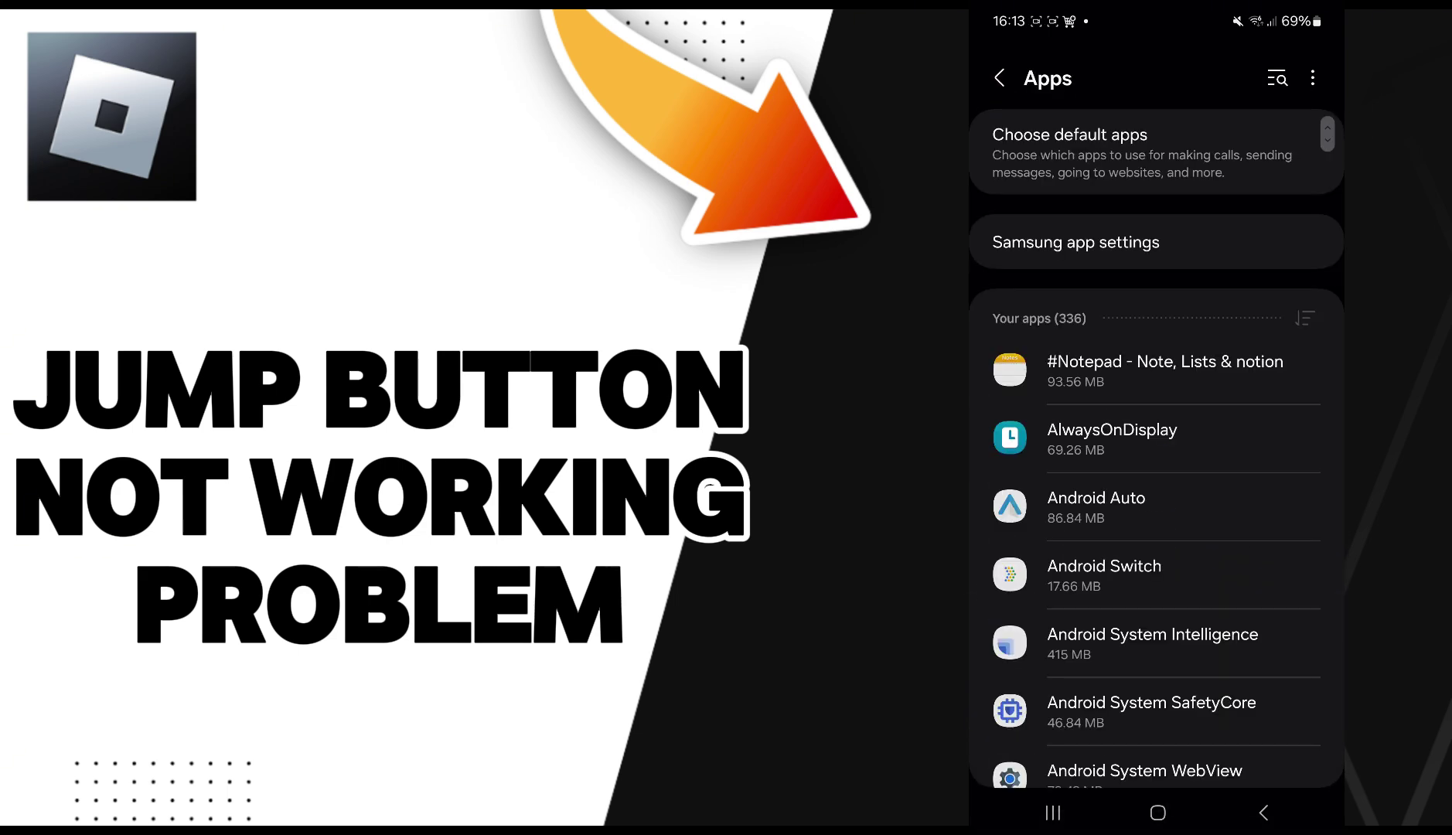
pyautogui.scroll(3, 1157, 454)
pyautogui.click(1276, 295)
pyautogui.write('r')
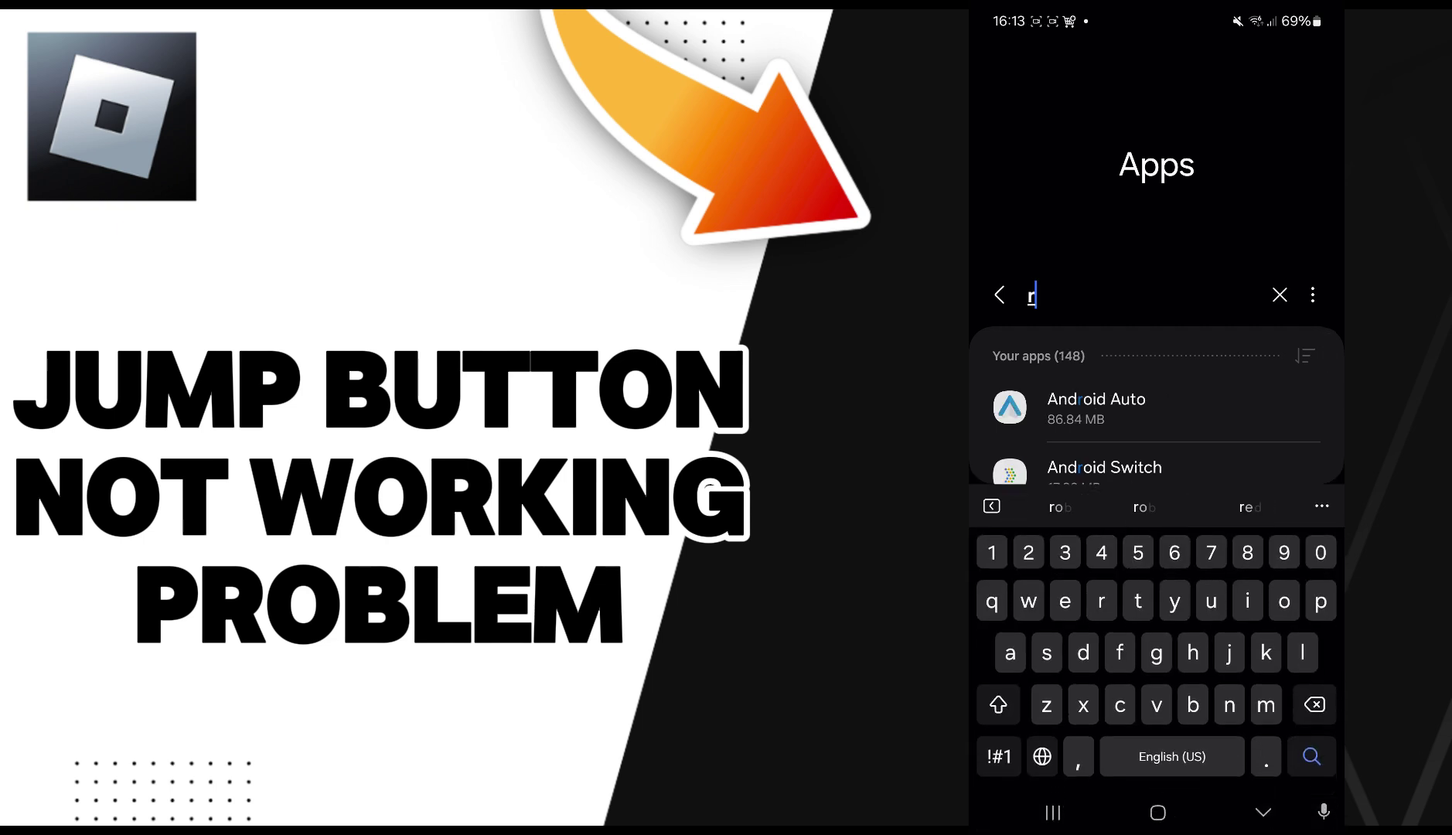
pyautogui.write('ob')
pyautogui.click(1089, 405)
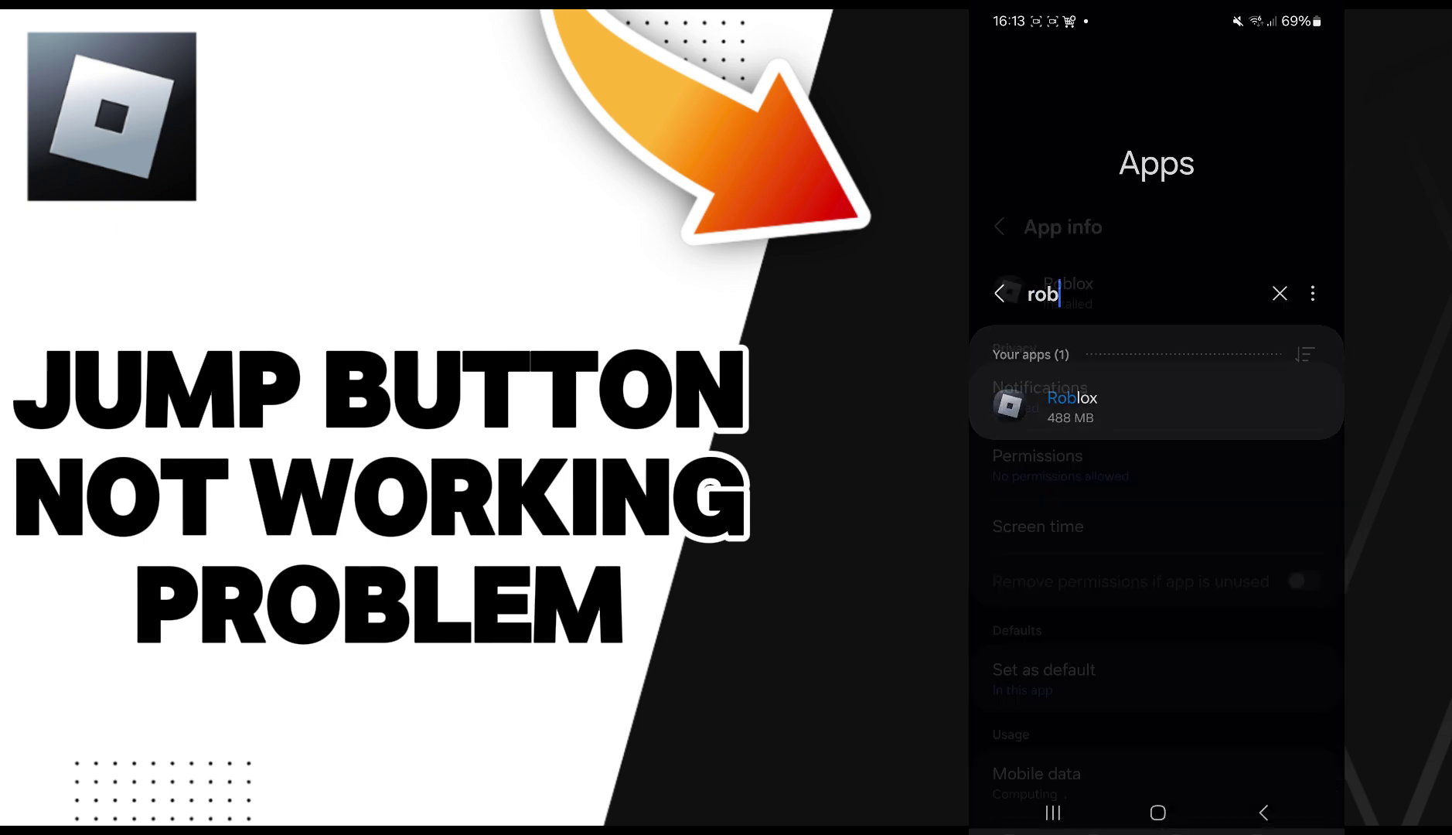
pyautogui.scroll(-3, 1157, 454)
# Step: Go into Roblox's Storage details where the Clear cache option lives
pyautogui.click(1045, 540)
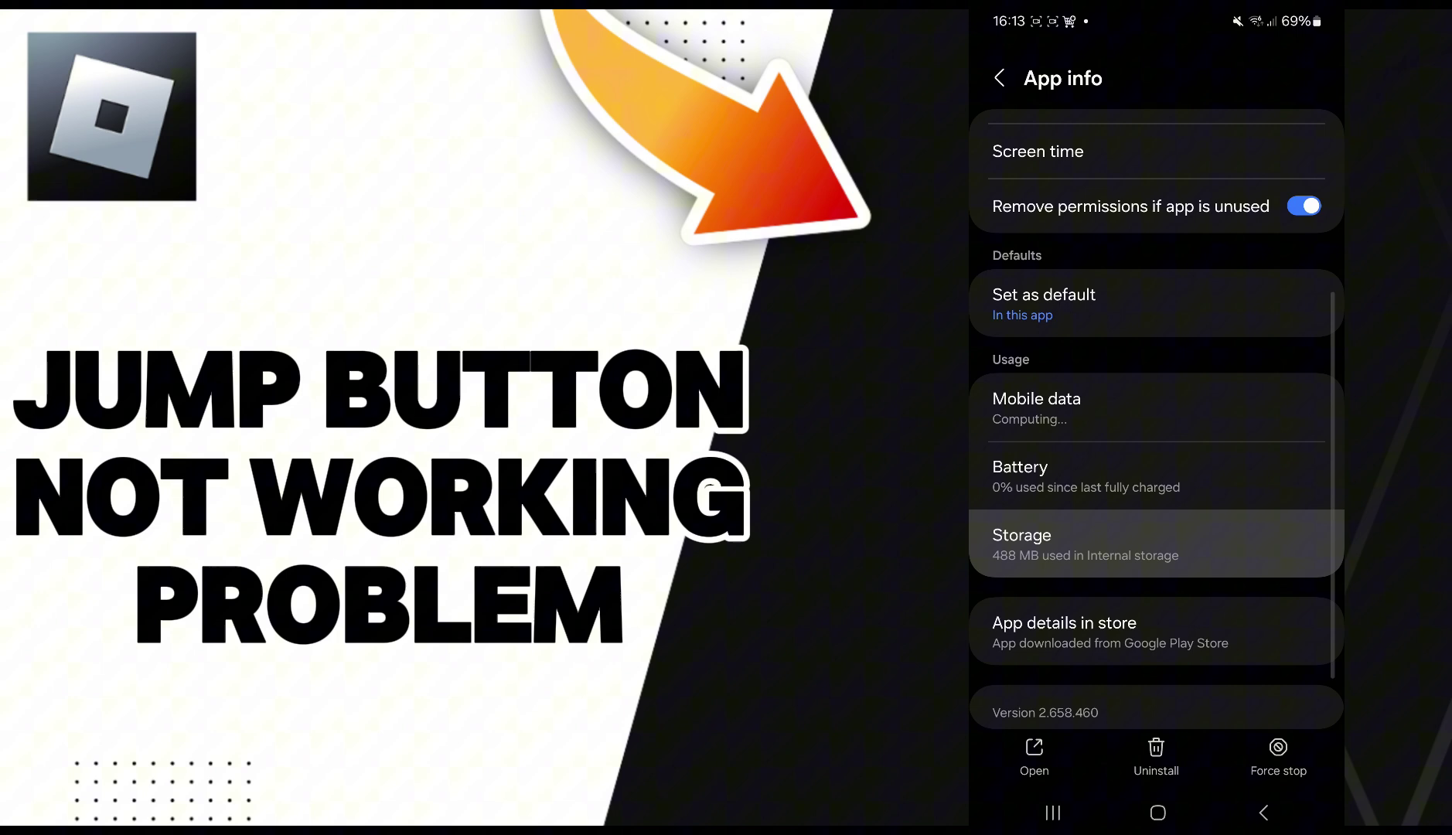